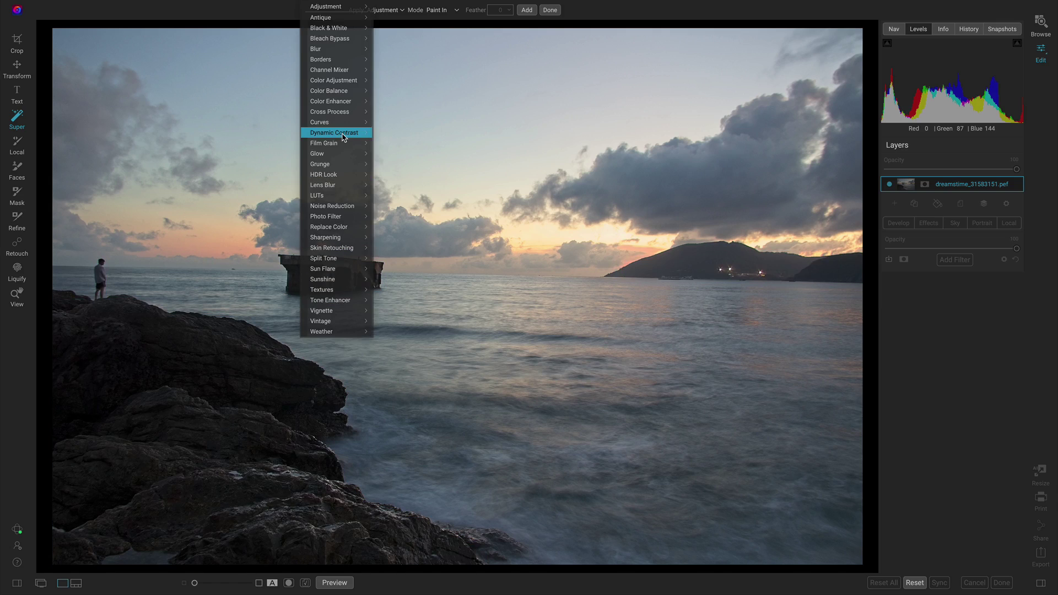
# - Apply the Surreal Dynamic Contrast preset to the AI-selected rocks, pier, person and hill, and enable it
pyautogui.moveTo(344, 134)
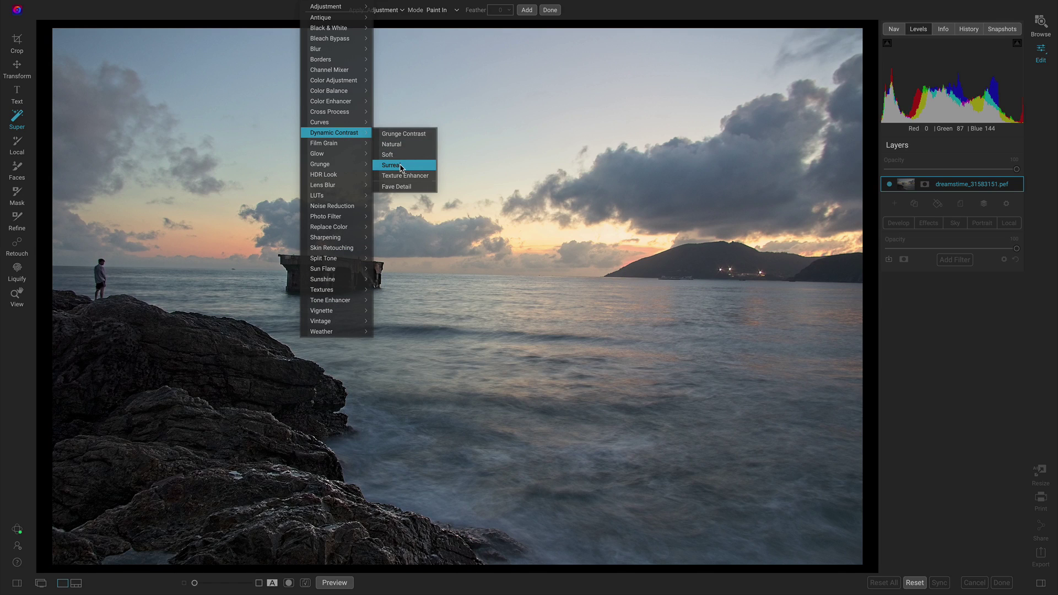
pyautogui.click(401, 165)
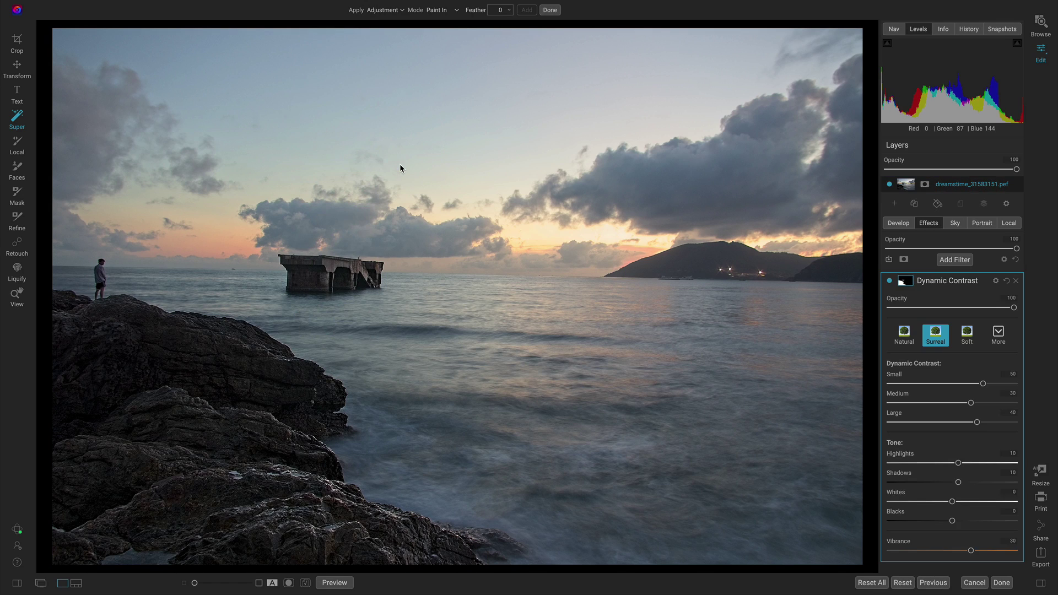
pyautogui.click(890, 282)
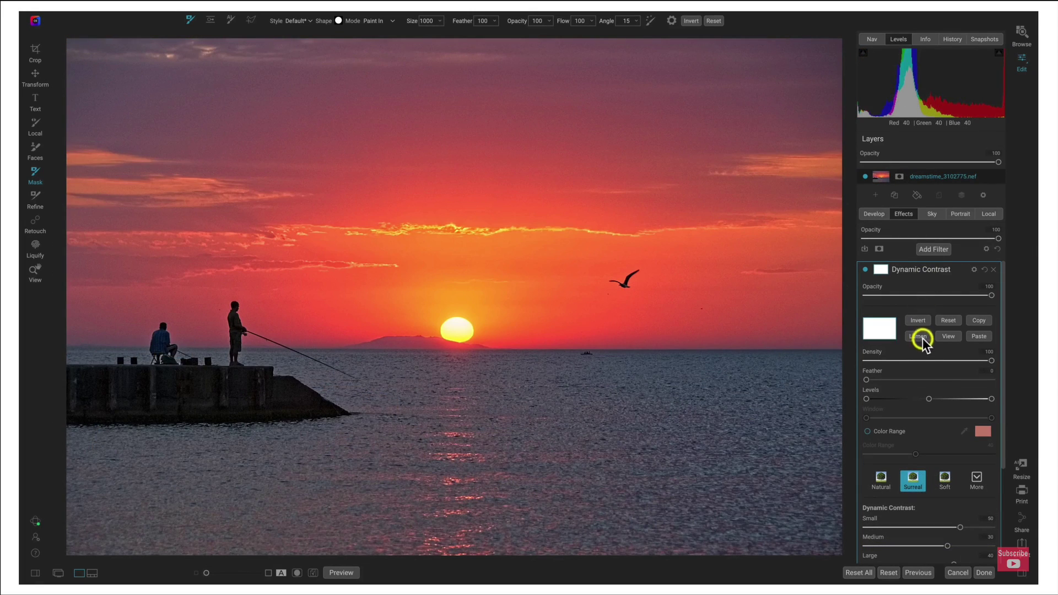
# - Switch the Dynamic Contrast mask to Lumen and show its greyscale mask preview
pyautogui.click(922, 337)
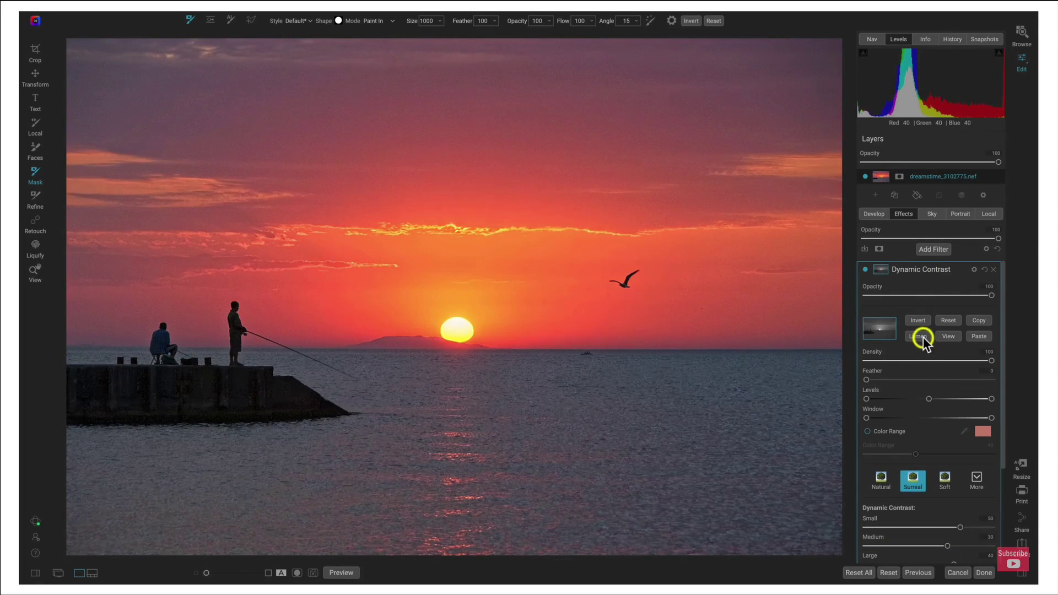
pyautogui.click(948, 337)
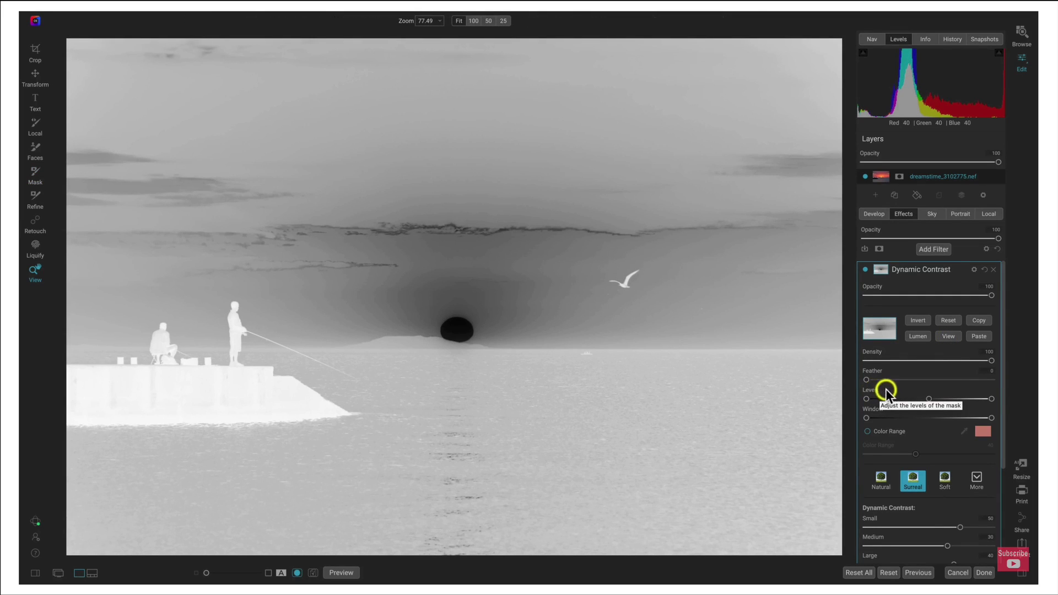
# - Brighten the mask levels, add the water to the sky selection, and apply Color Enhancer Increase Color
pyautogui.moveTo(870, 400); pyautogui.dragTo(893, 401)
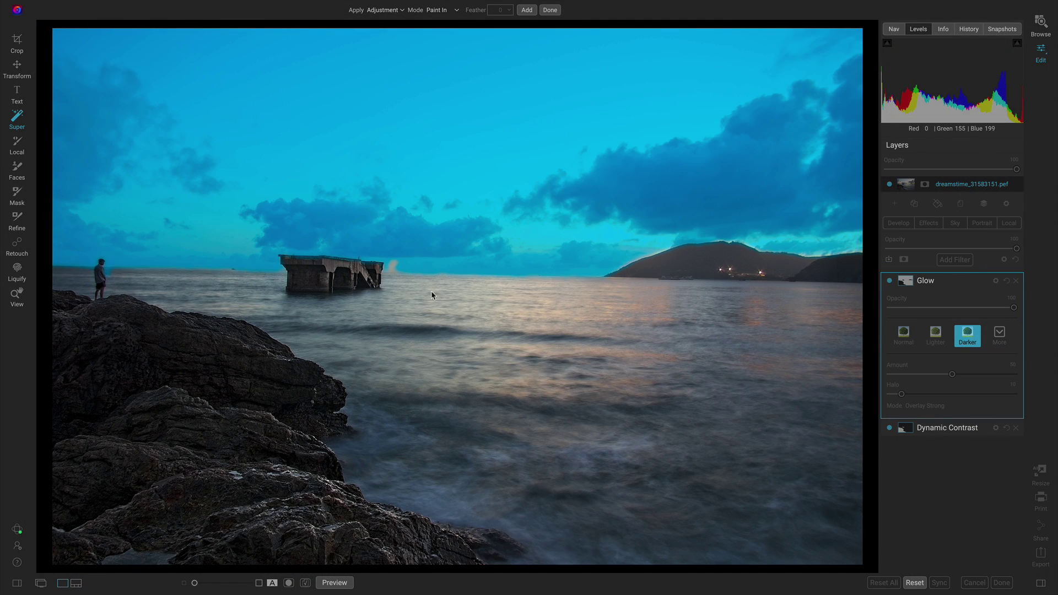
pyautogui.moveTo(433, 296); pyautogui.dragTo(427, 345)
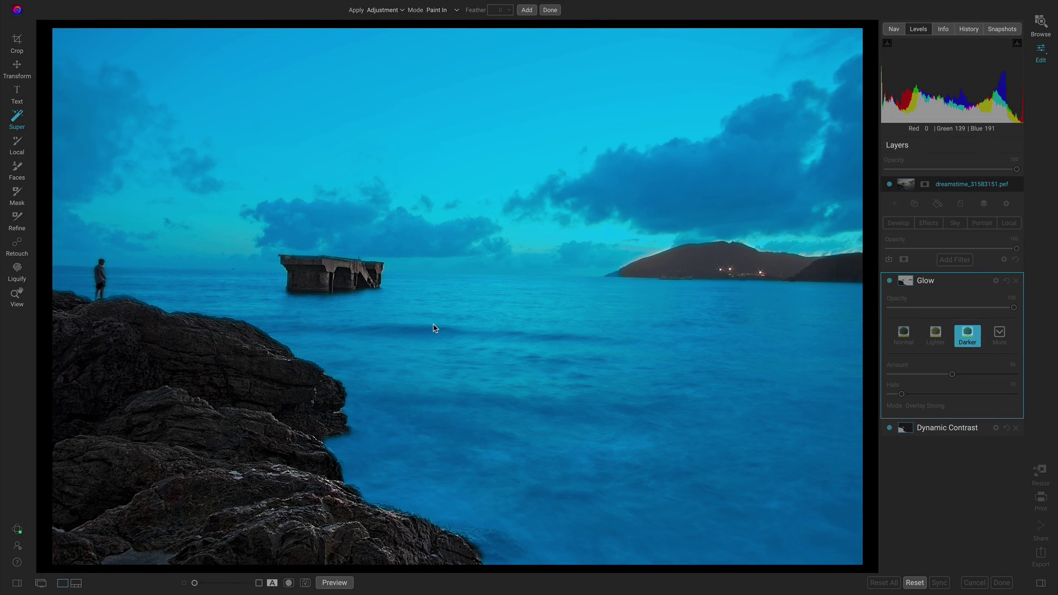
pyautogui.rightClick(428, 329)
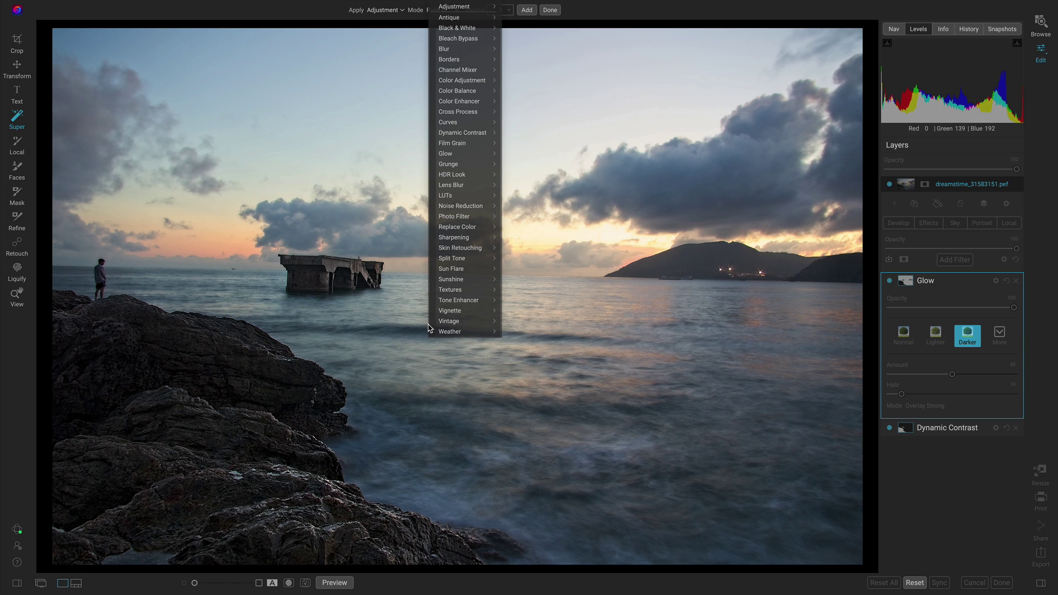
pyautogui.moveTo(477, 104)
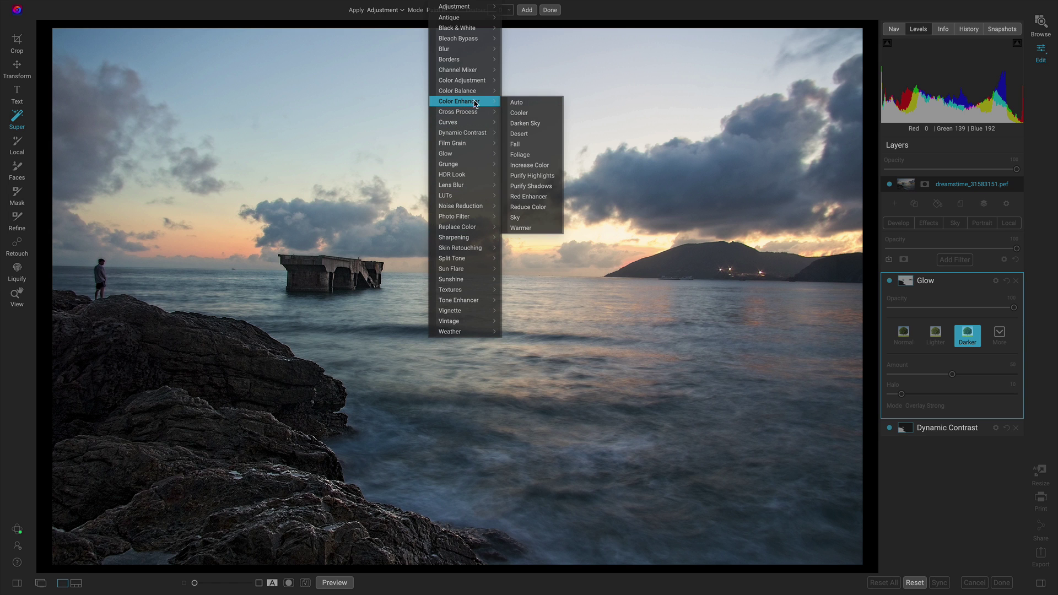
pyautogui.click(538, 165)
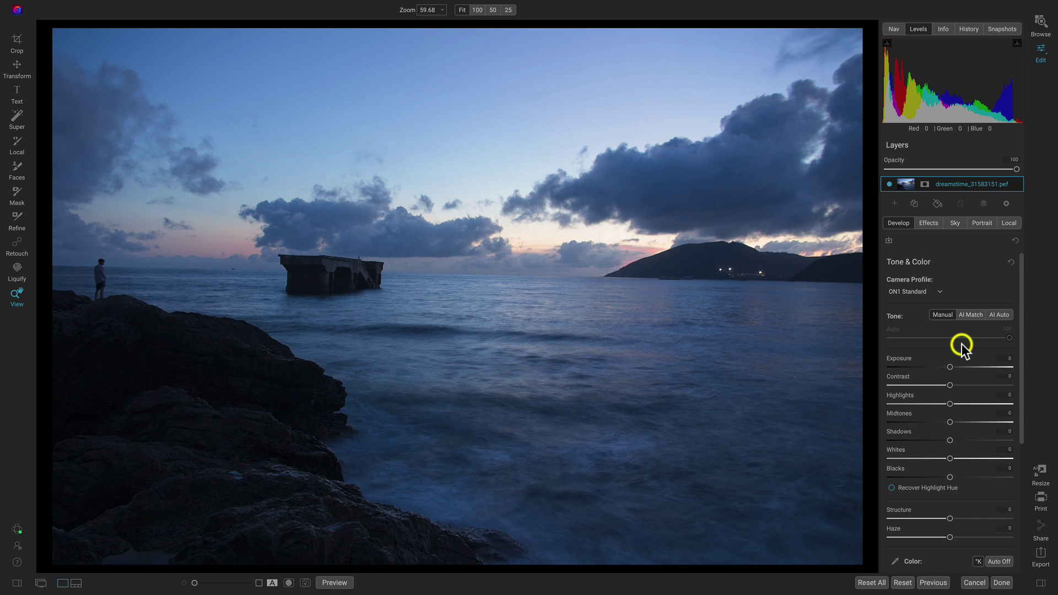
# - Apply AI Auto tone, giving Highlights -15, Midtones 16, Shadows 17 and Blacks -4
pyautogui.click(1002, 316)
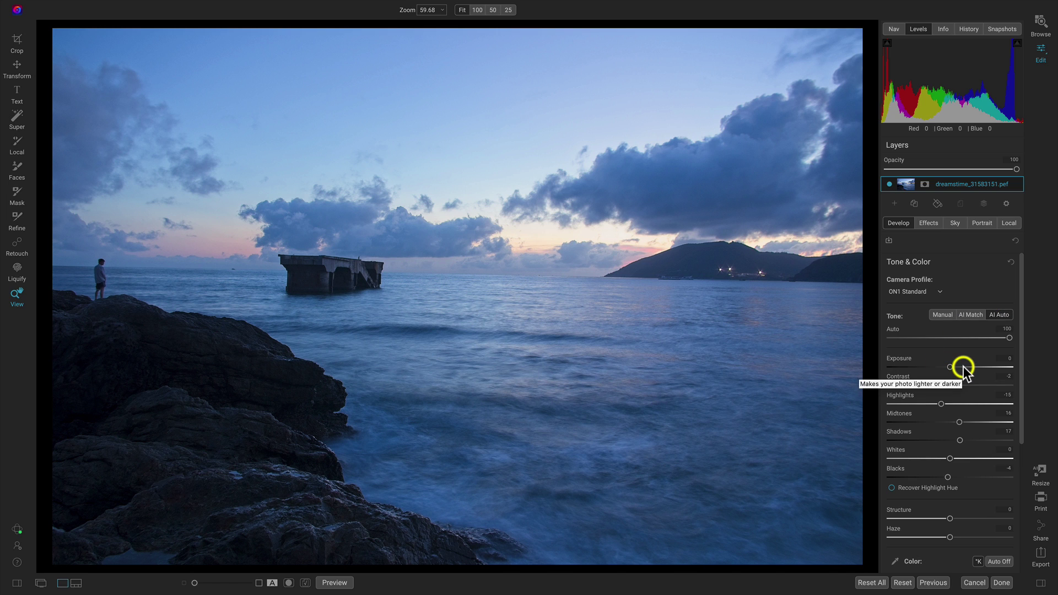
# - Raise the colour temperature from 5052 to about 6825 to warm the seascape
pyautogui.scroll(-5, 961, 415)
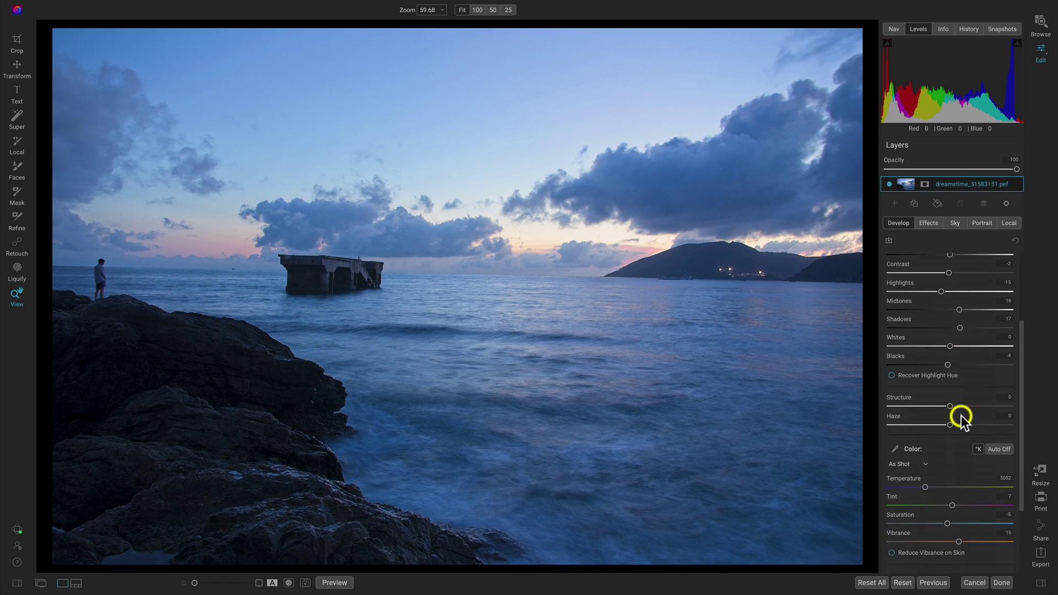
pyautogui.moveTo(925, 424); pyautogui.dragTo(958, 424)
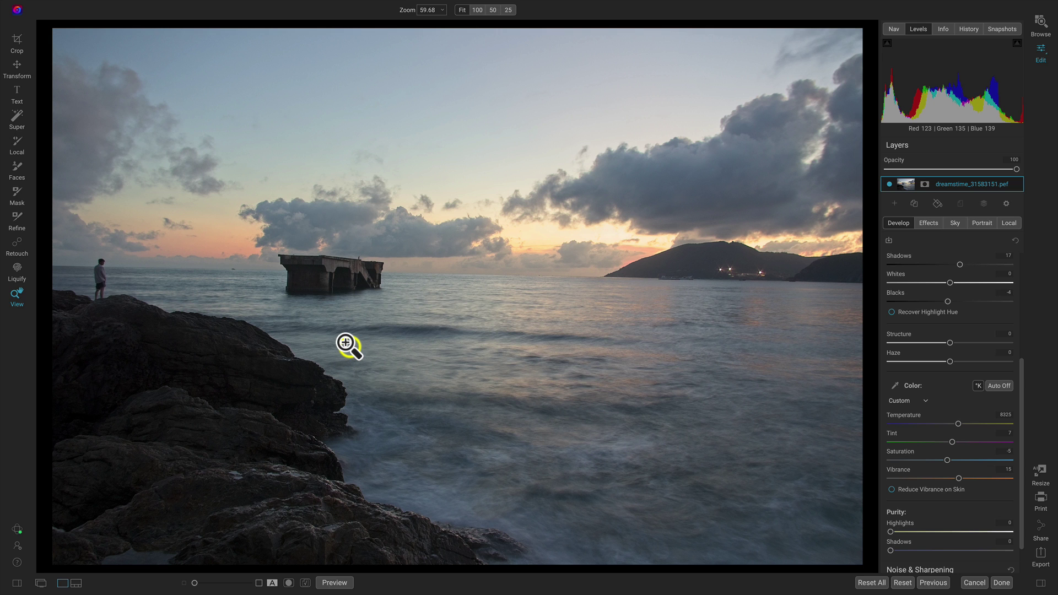
# - Super Select the pier, foreground rocks, standing person and distant hill
pyautogui.press('s')
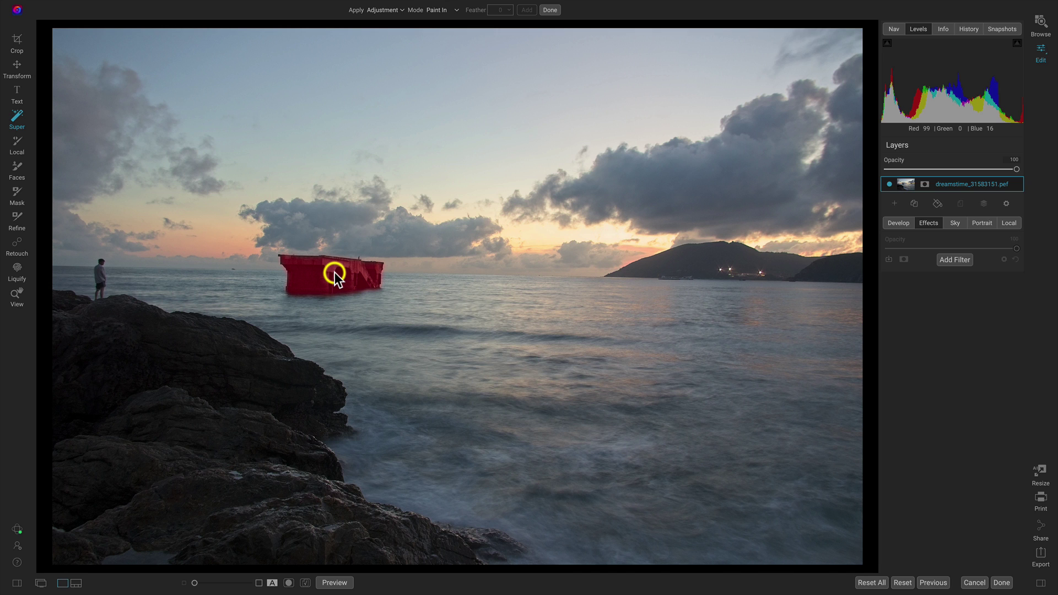
pyautogui.click(316, 272)
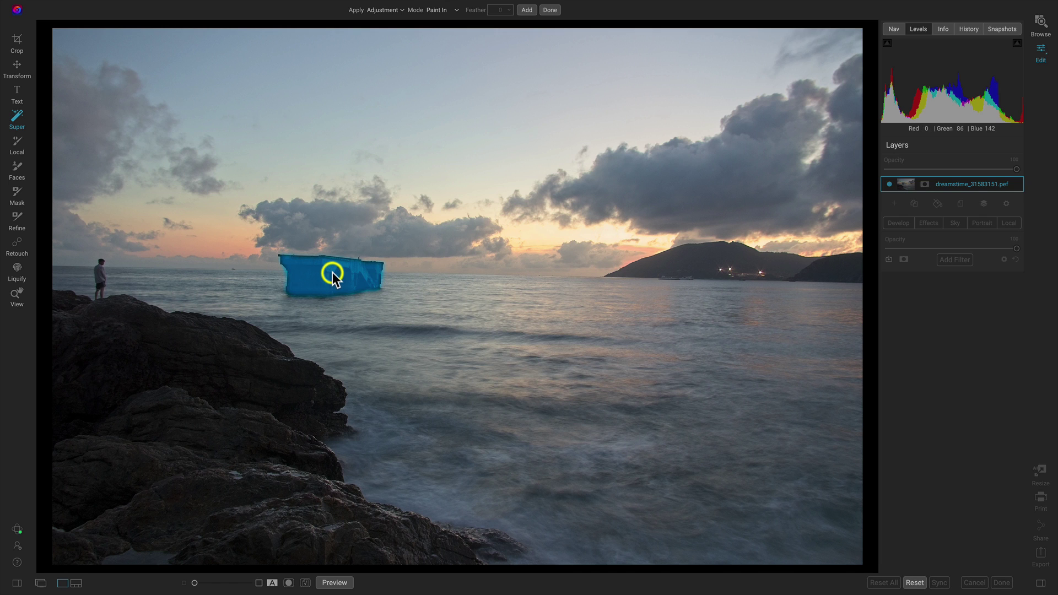
pyautogui.click(199, 357)
pyautogui.click(98, 273)
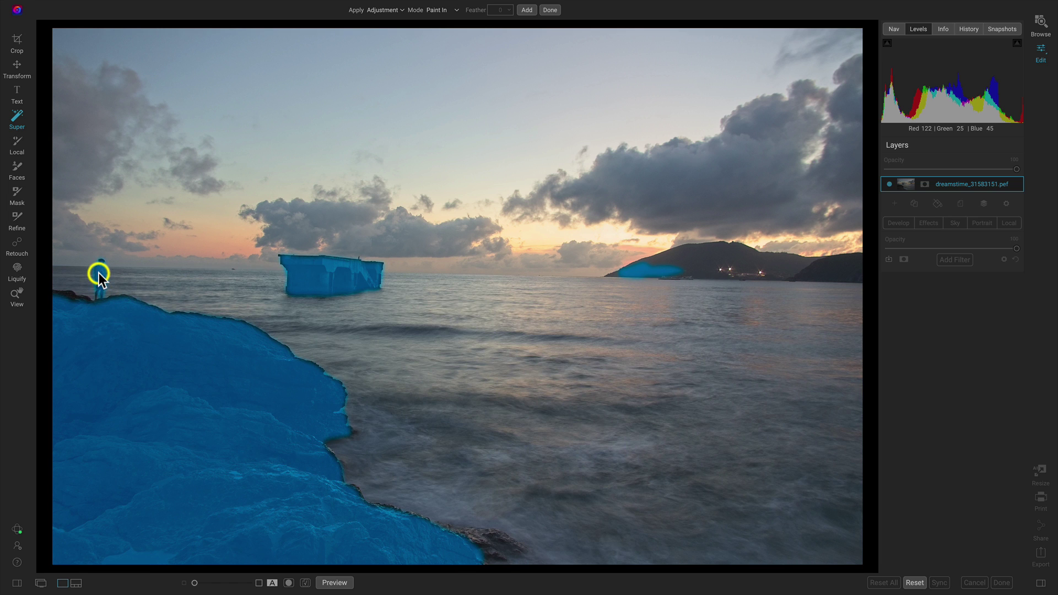
pyautogui.click(699, 260)
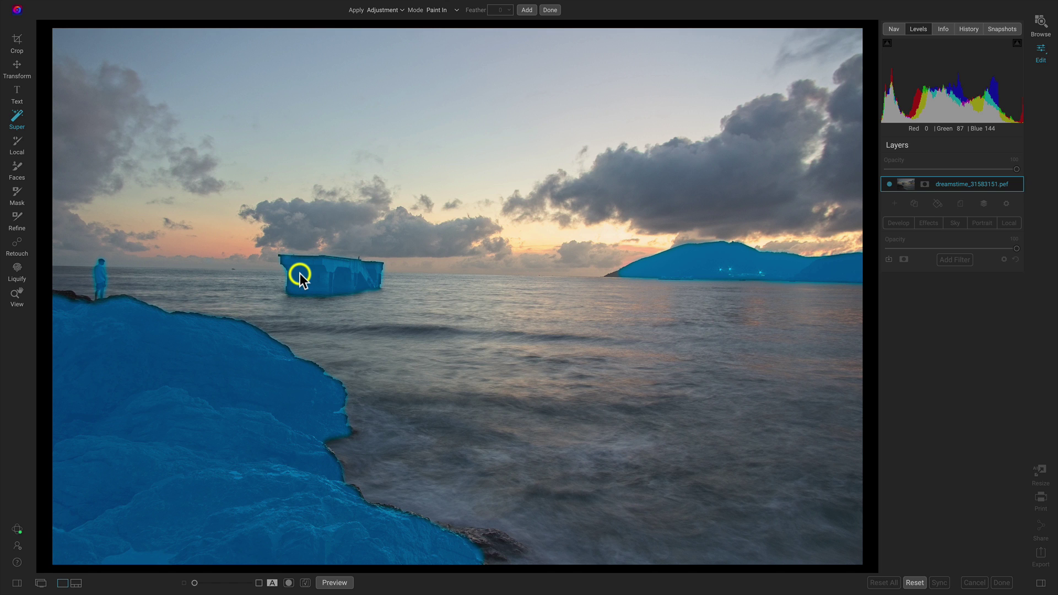
# - Apply the Surreal Dynamic Contrast preset to the selection and toggle it off and on to compare
pyautogui.click(300, 273)
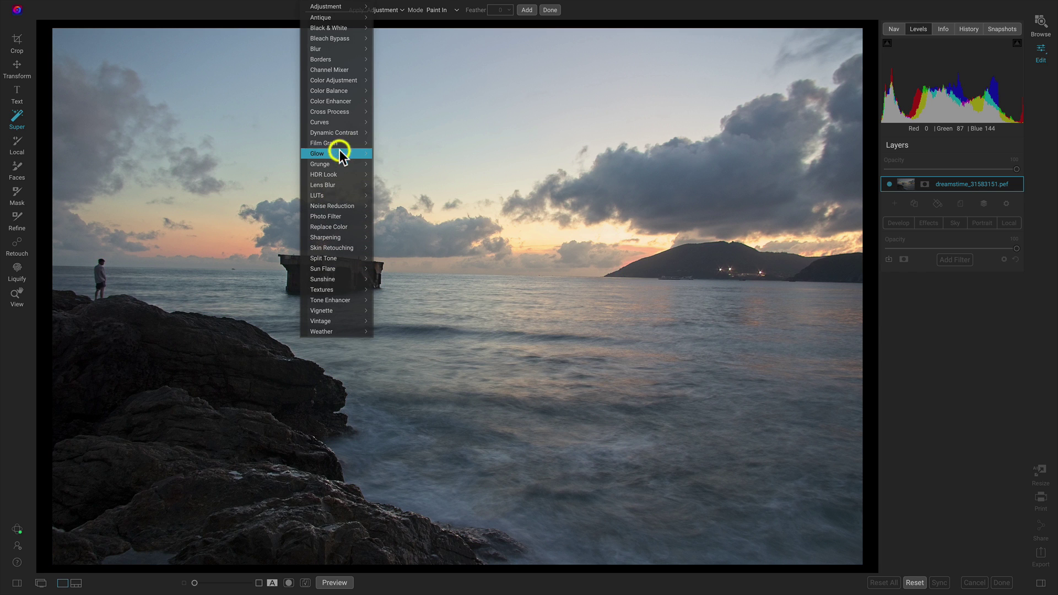
pyautogui.moveTo(343, 136)
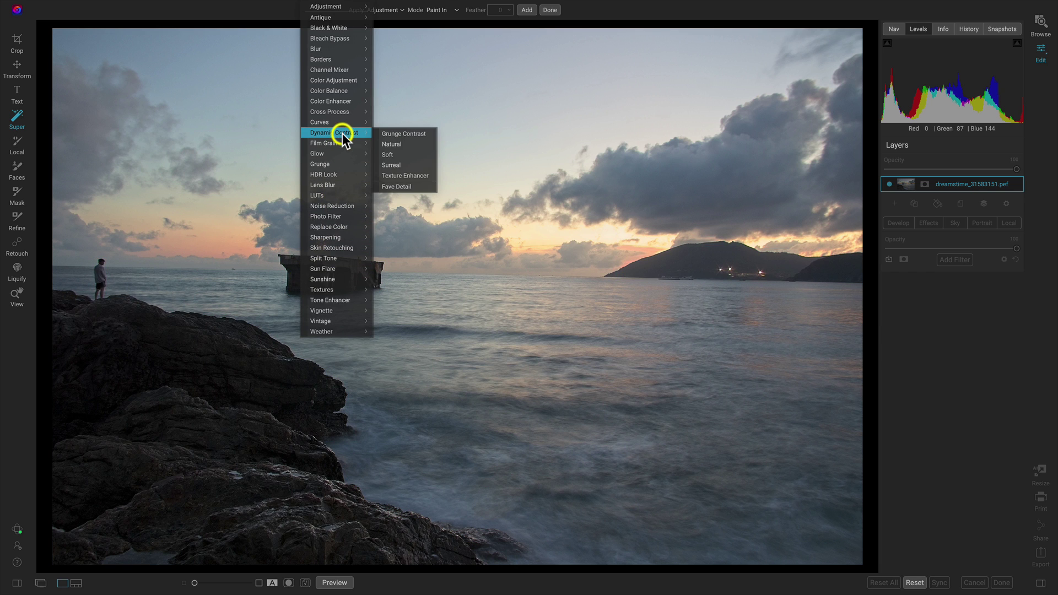
pyautogui.click(400, 164)
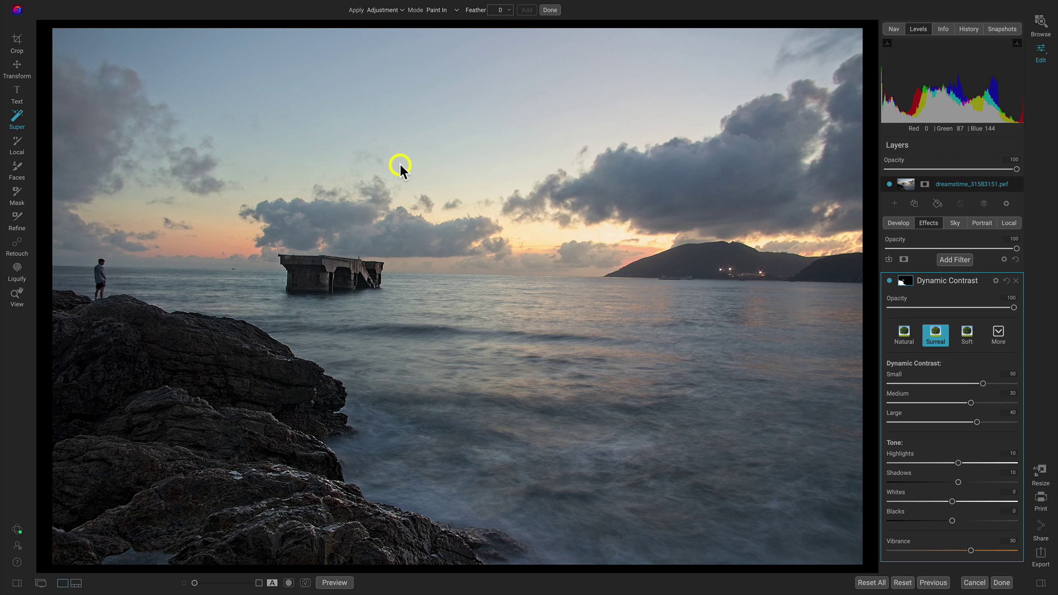
pyautogui.click(890, 282)
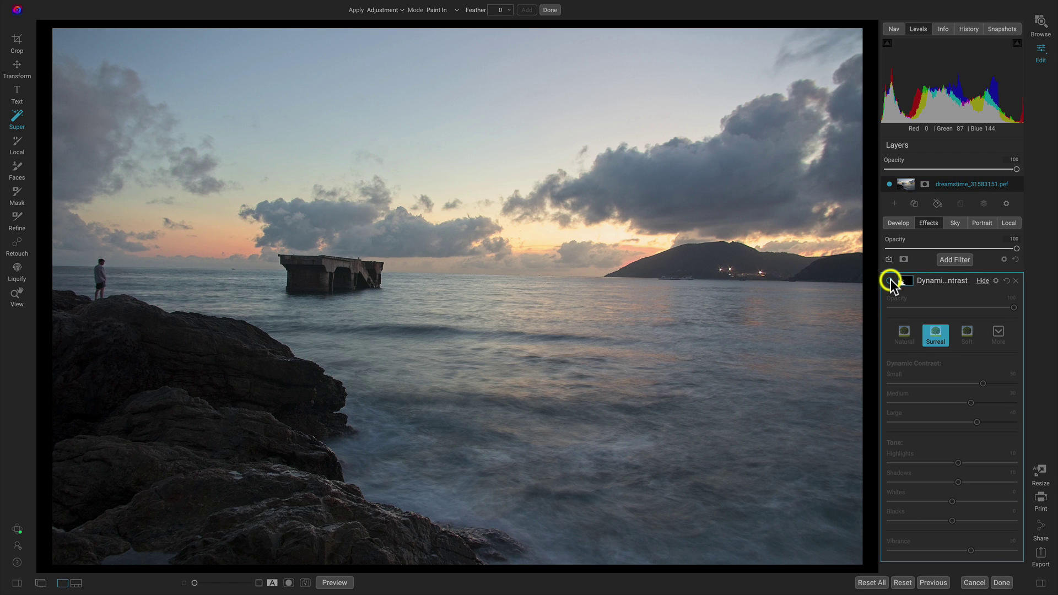
pyautogui.click(891, 281)
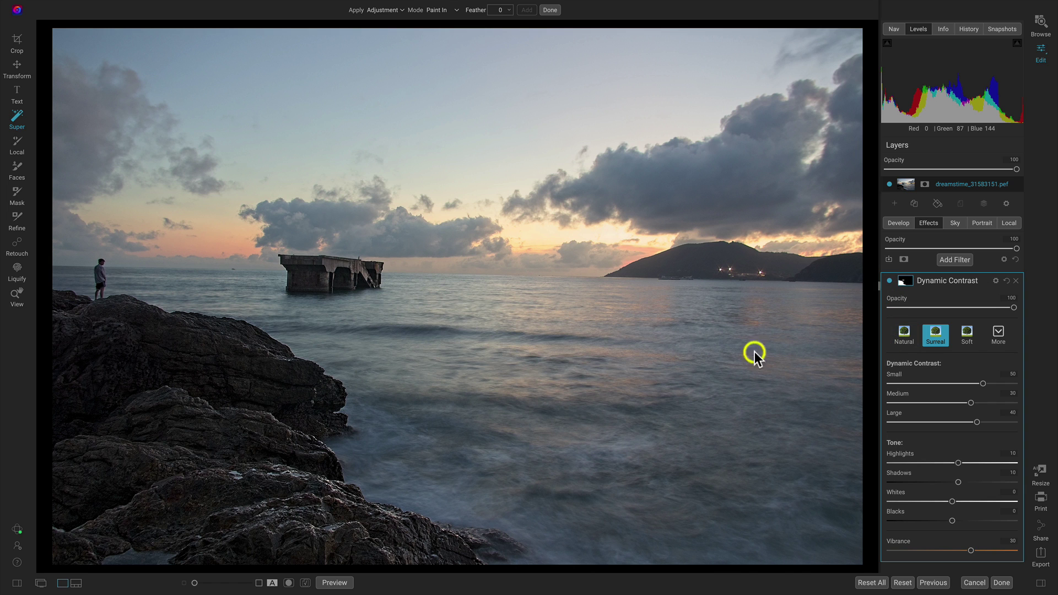
# - Select the sea and sky, apply the Darker Glow preset, and toggle it off and on to compare
pyautogui.click(523, 352)
pyautogui.click(379, 181)
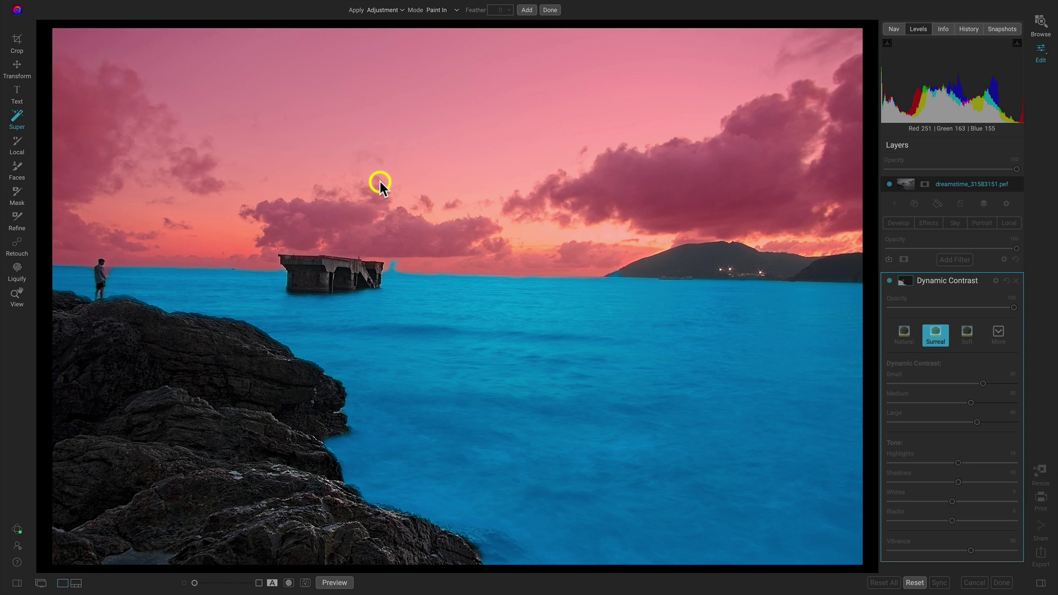
pyautogui.rightClick(379, 180)
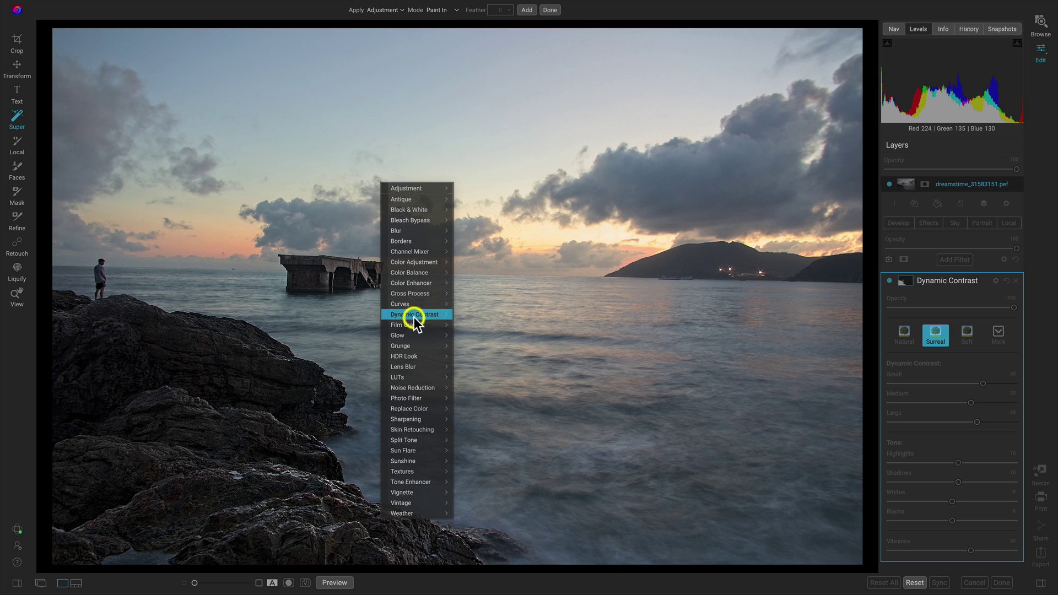
pyautogui.moveTo(416, 332)
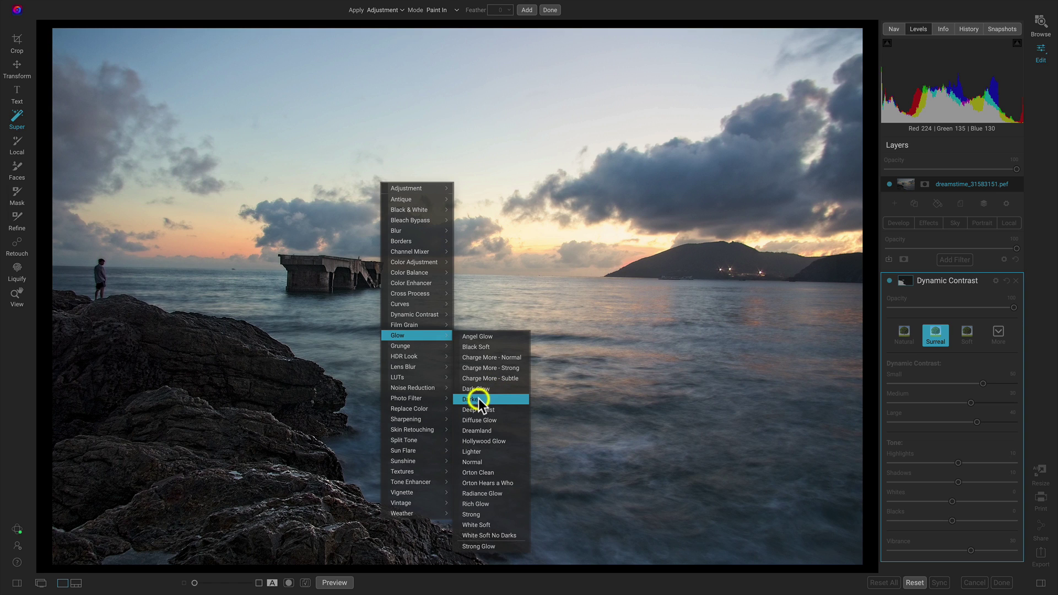
pyautogui.click(477, 398)
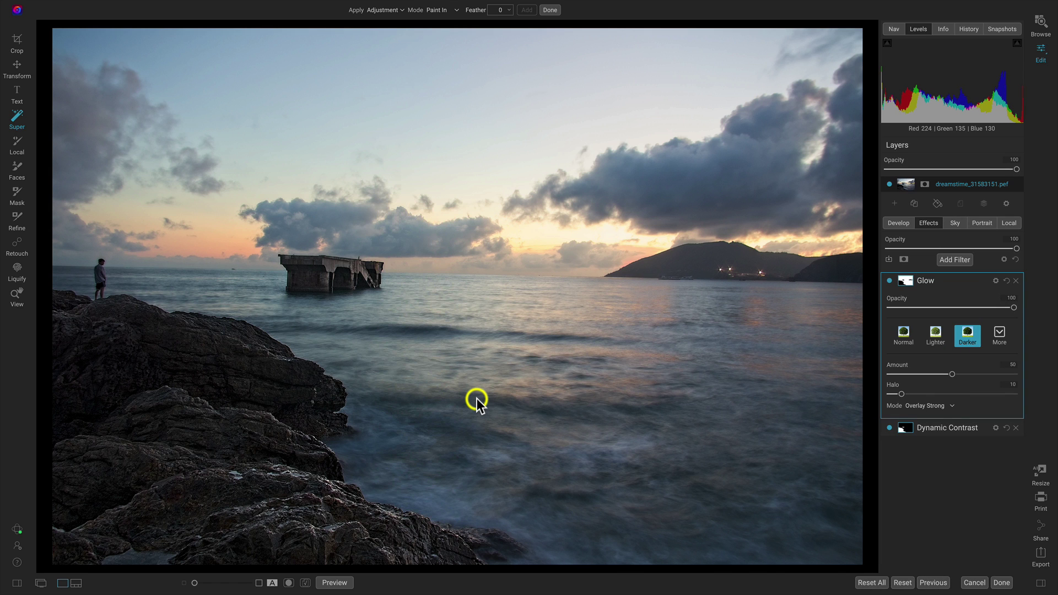
pyautogui.click(889, 281)
pyautogui.click(889, 281)
# - Select the sky and sea, add an Increase Color Color Enhancer filter, then exit Super Select
pyautogui.click(542, 214)
pyautogui.click(428, 341)
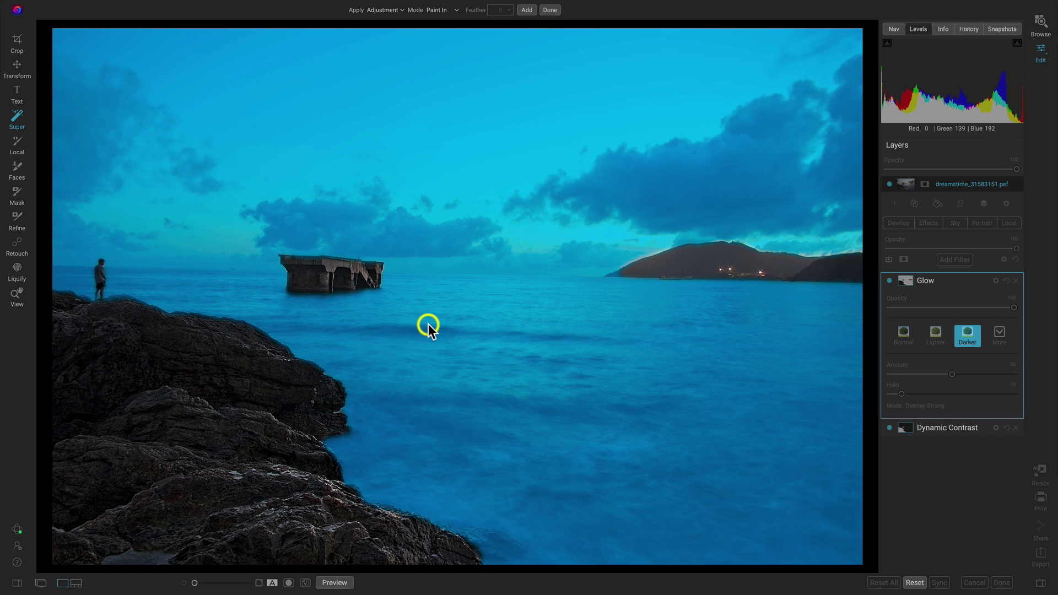
pyautogui.rightClick(428, 324)
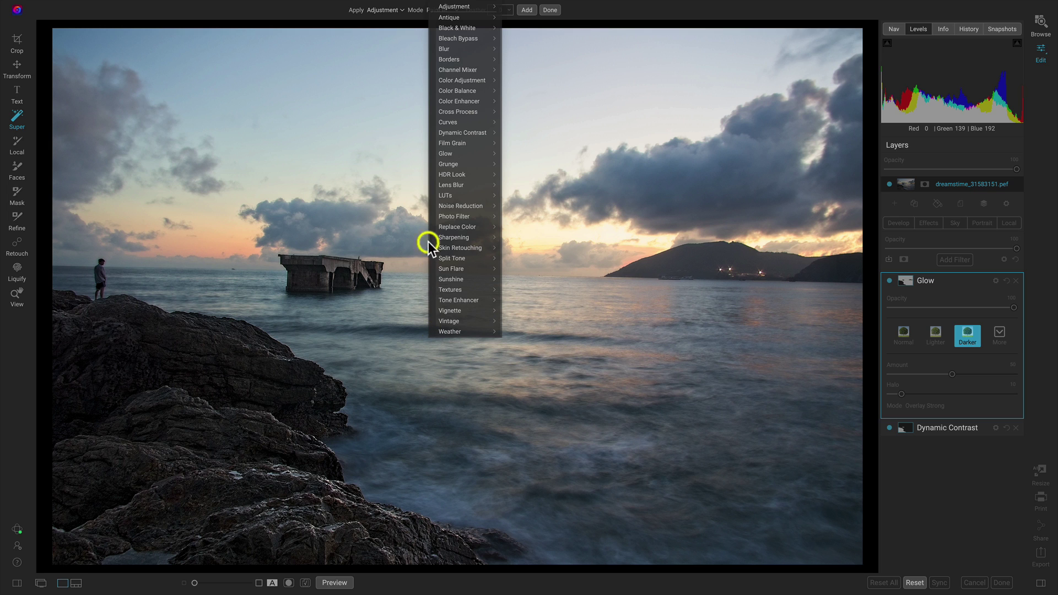
pyautogui.moveTo(463, 101)
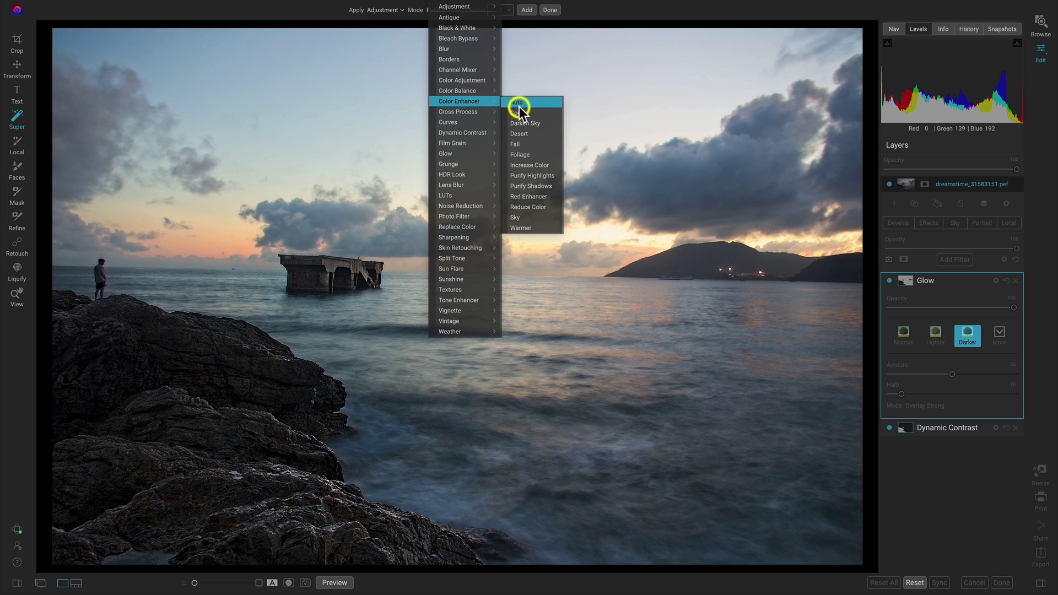
pyautogui.click(537, 163)
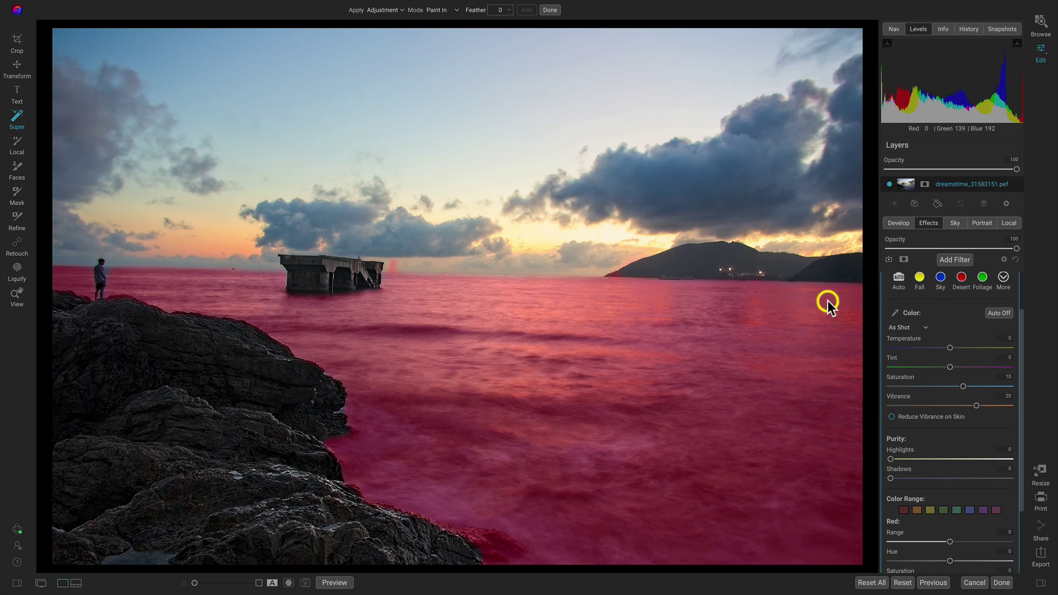
pyautogui.press('Escape')
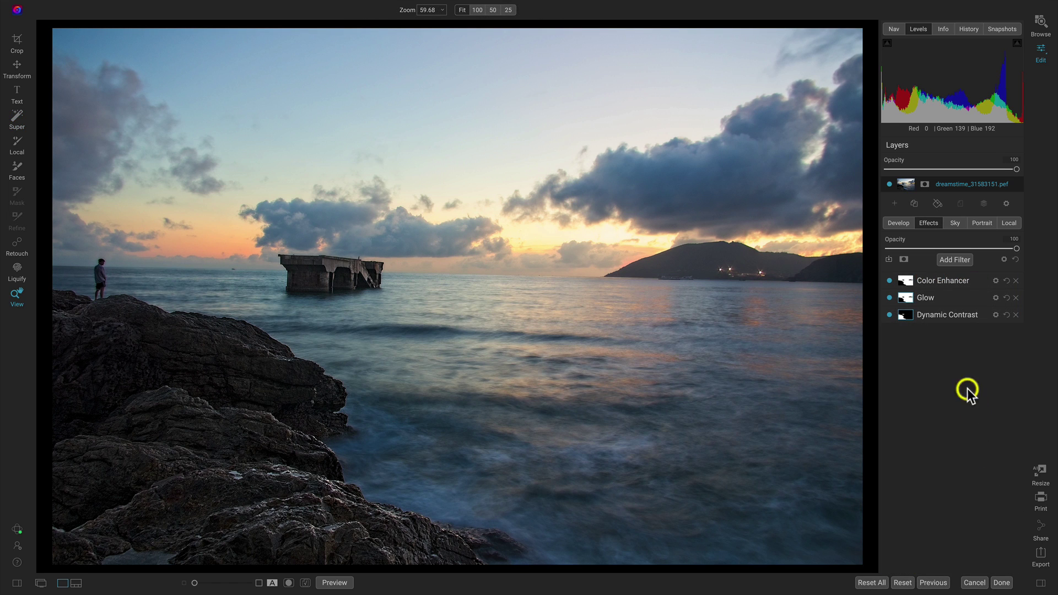
# - In the Develop settings, raise Midtones from 16 to 24
pyautogui.click(906, 226)
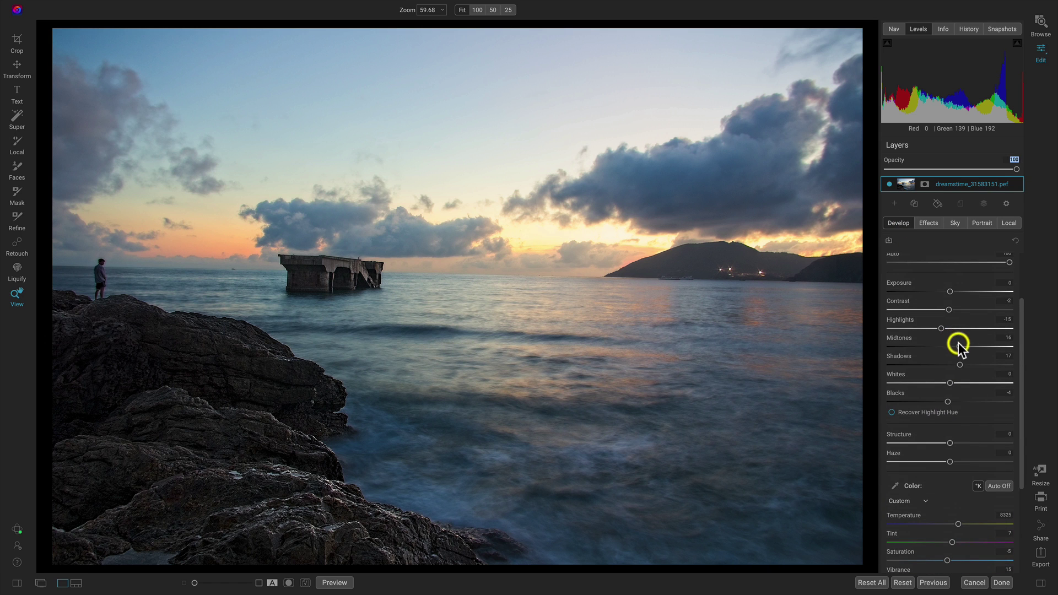
pyautogui.moveTo(958, 343); pyautogui.dragTo(965, 346)
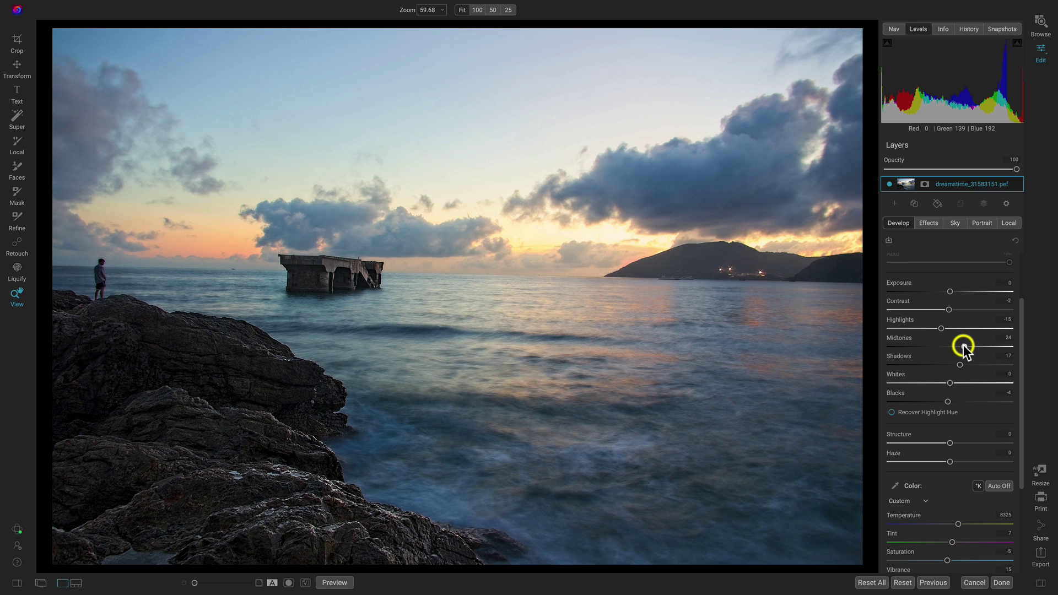